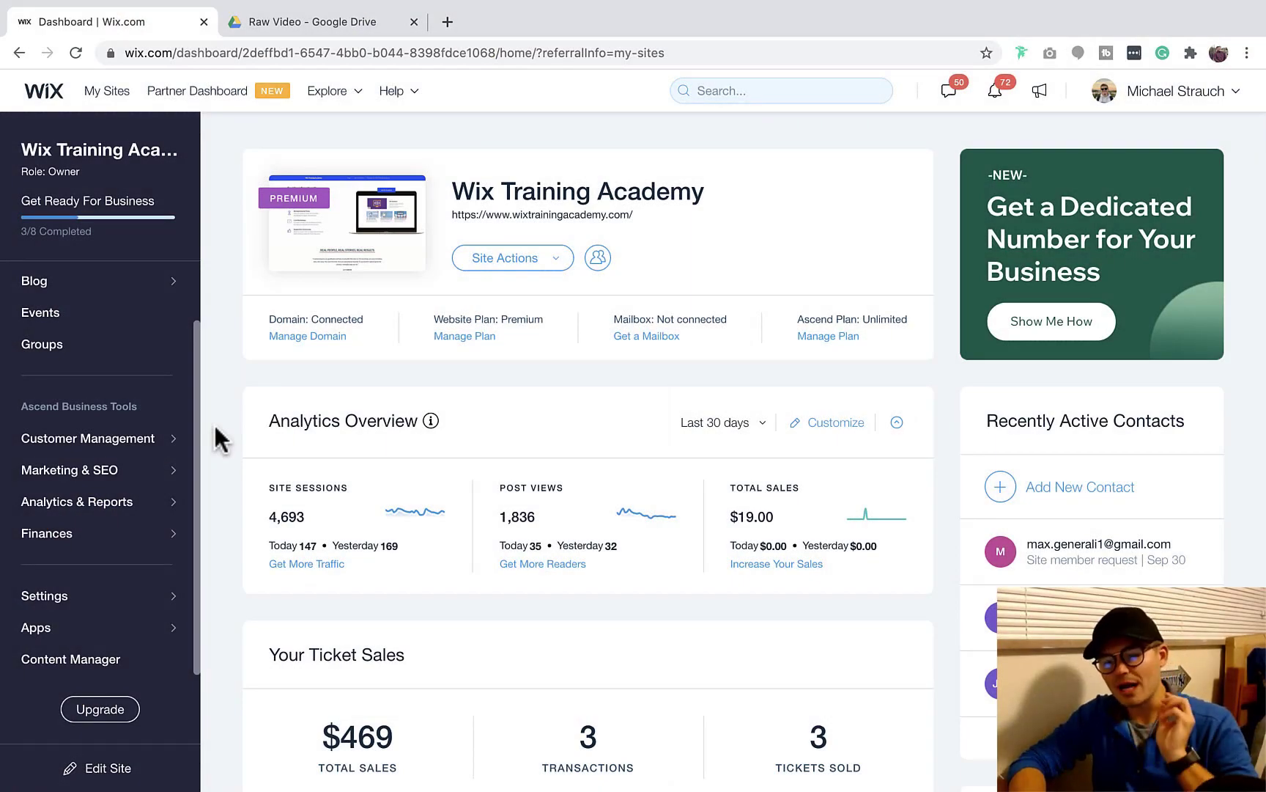
{"action": "scroll", "coordinate": [220, 439], "scroll_direction": "down", "scroll_amount": 2}
{"action": "scroll", "coordinate": [220, 438], "scroll_direction": "down", "scroll_amount": 2}
{"action": "scroll", "coordinate": [220, 439], "scroll_direction": "down", "scroll_amount": 2}
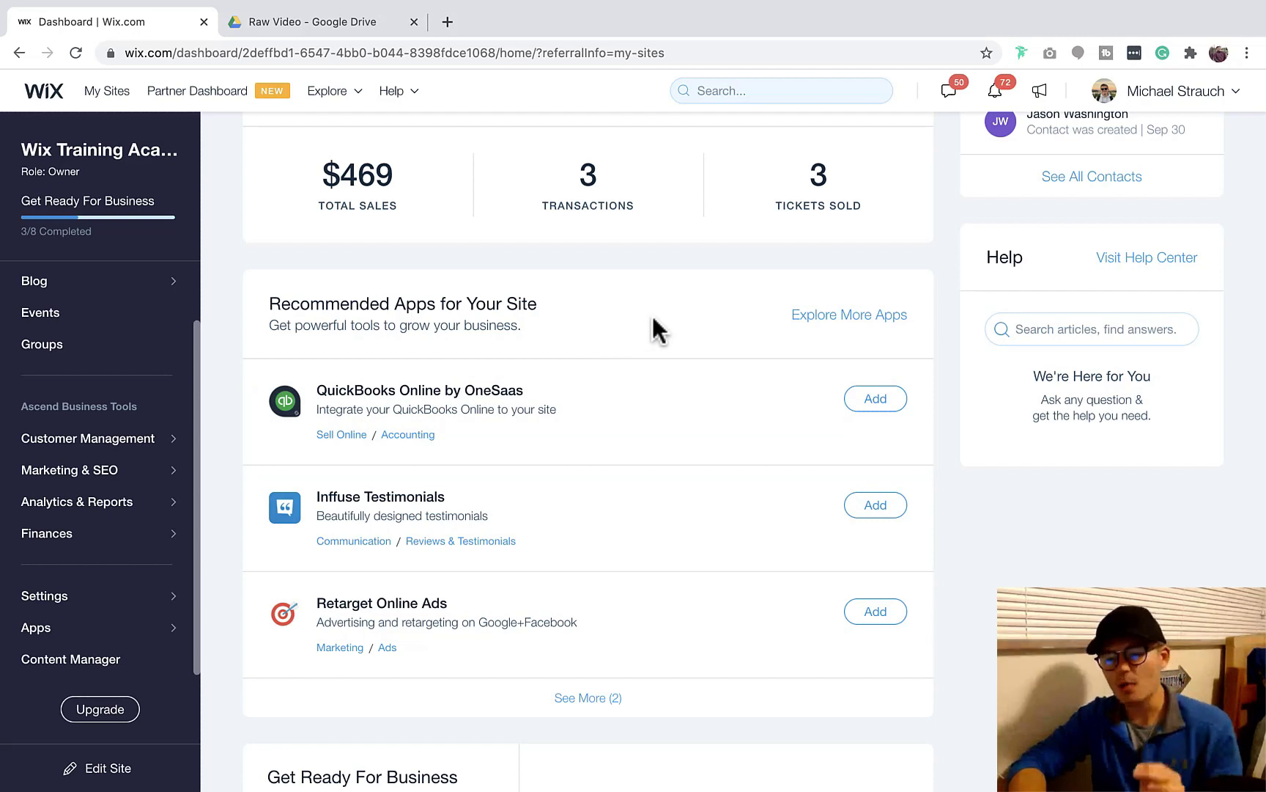
Open the App Market and search for 'quickbooks' to list the matching apps.
{"action": "left_click", "coordinate": [823, 335]}
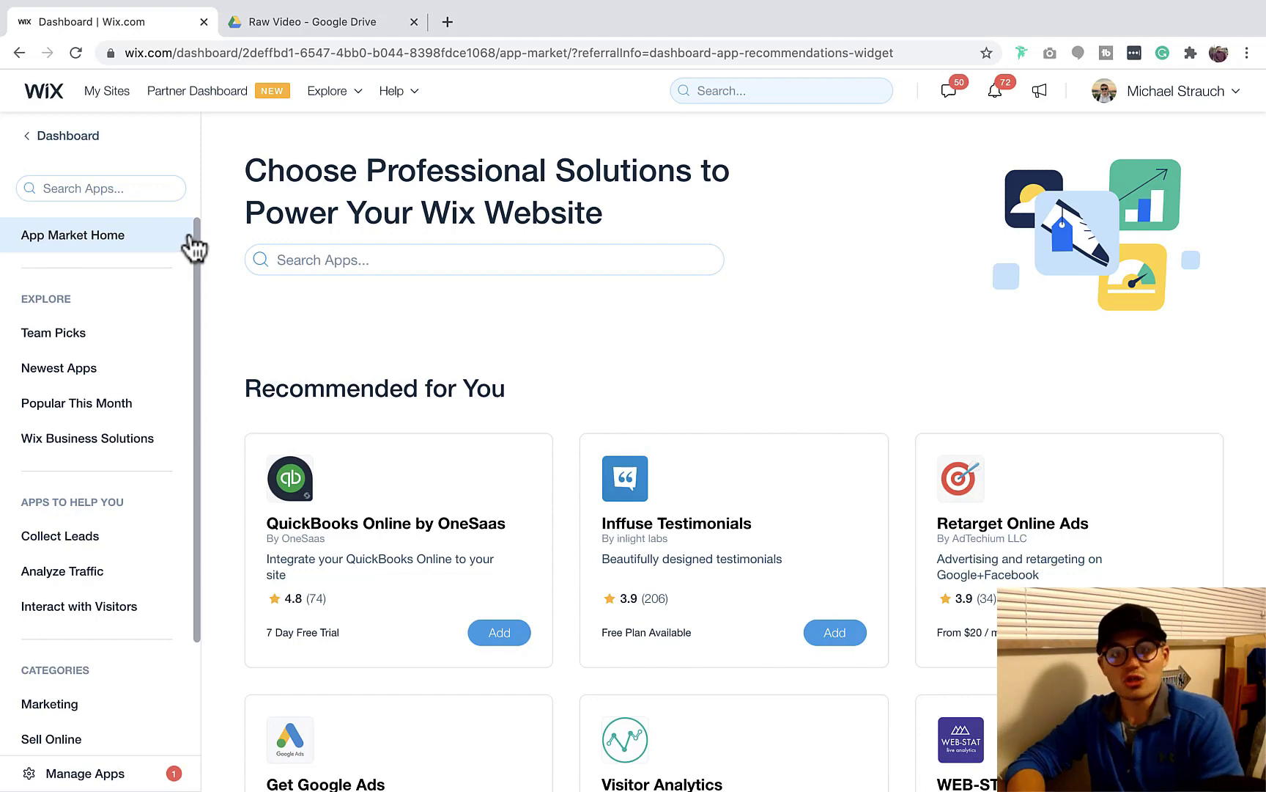
{"action": "scroll", "coordinate": [226, 523], "scroll_direction": "down", "scroll_amount": 1}
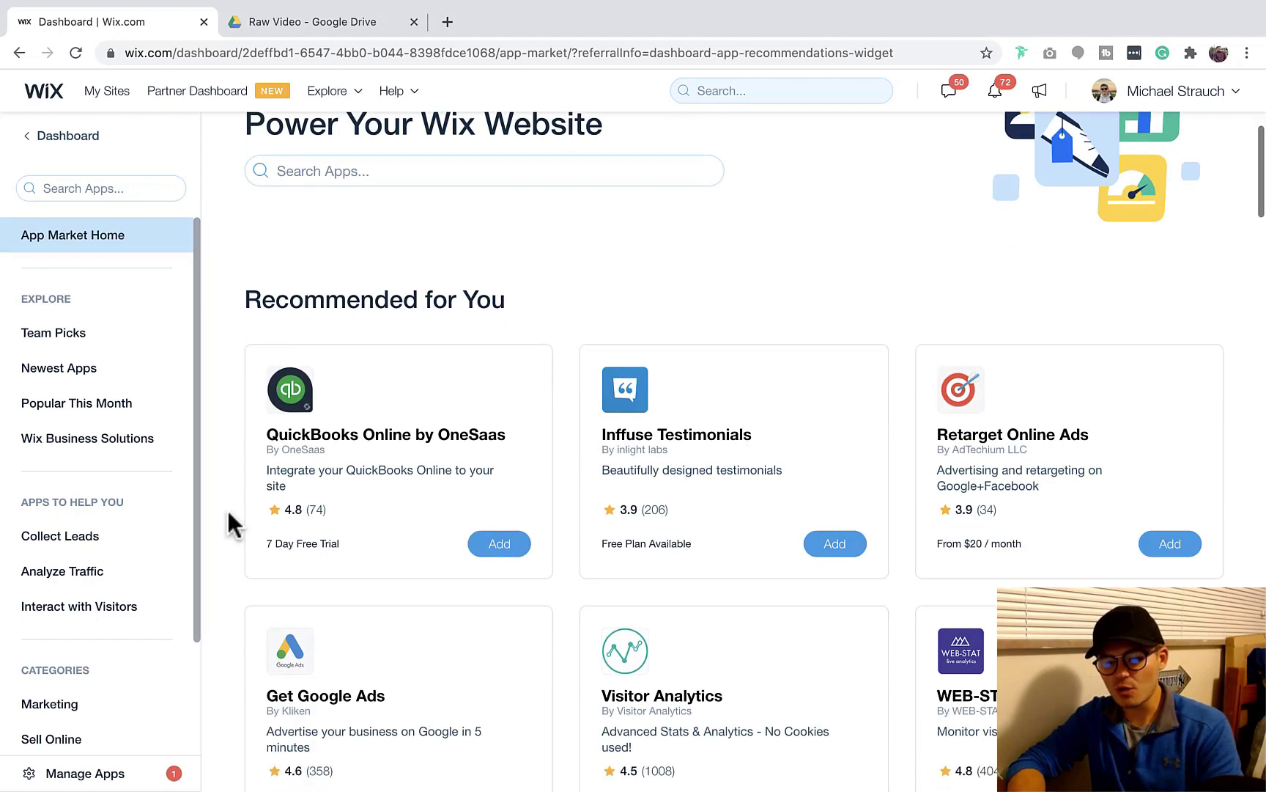
{"action": "scroll", "coordinate": [258, 291], "scroll_direction": "up", "scroll_amount": 1}
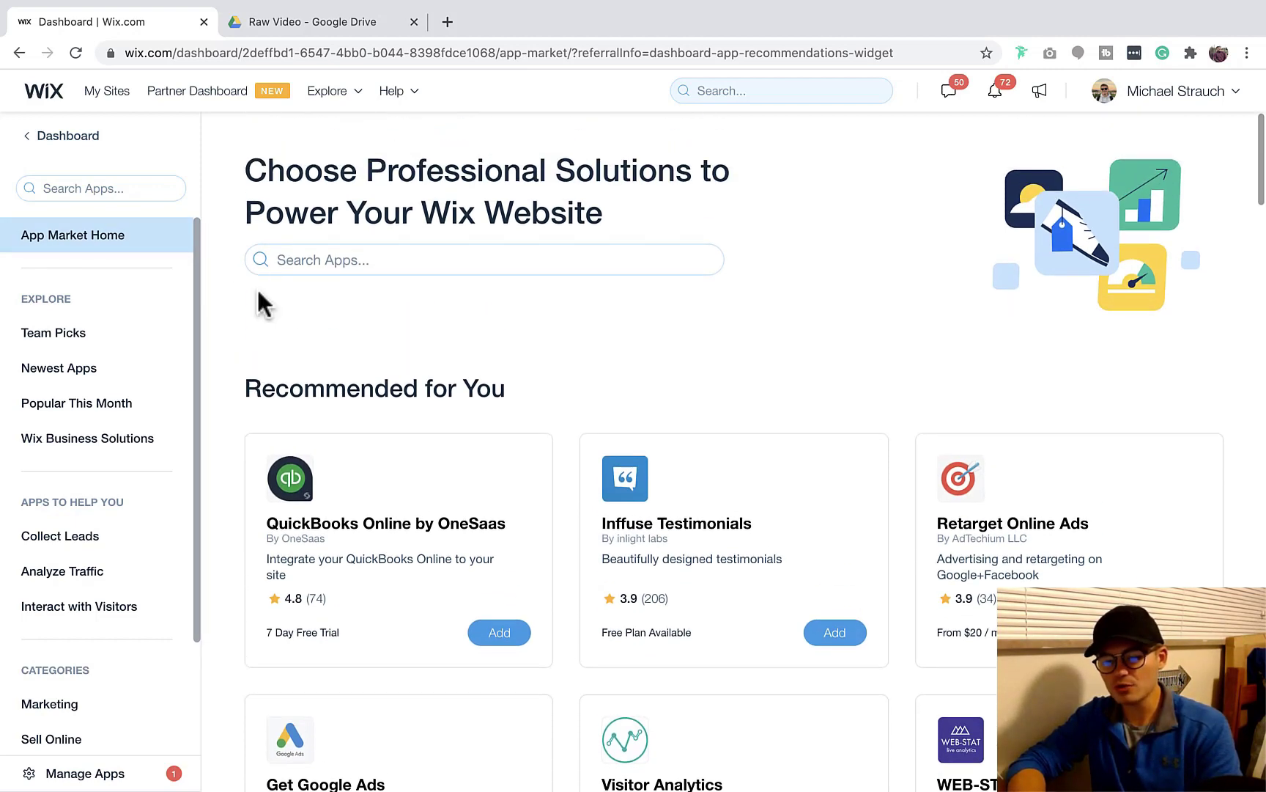
{"action": "left_click", "coordinate": [142, 191]}
{"action": "type", "text": "qui"}
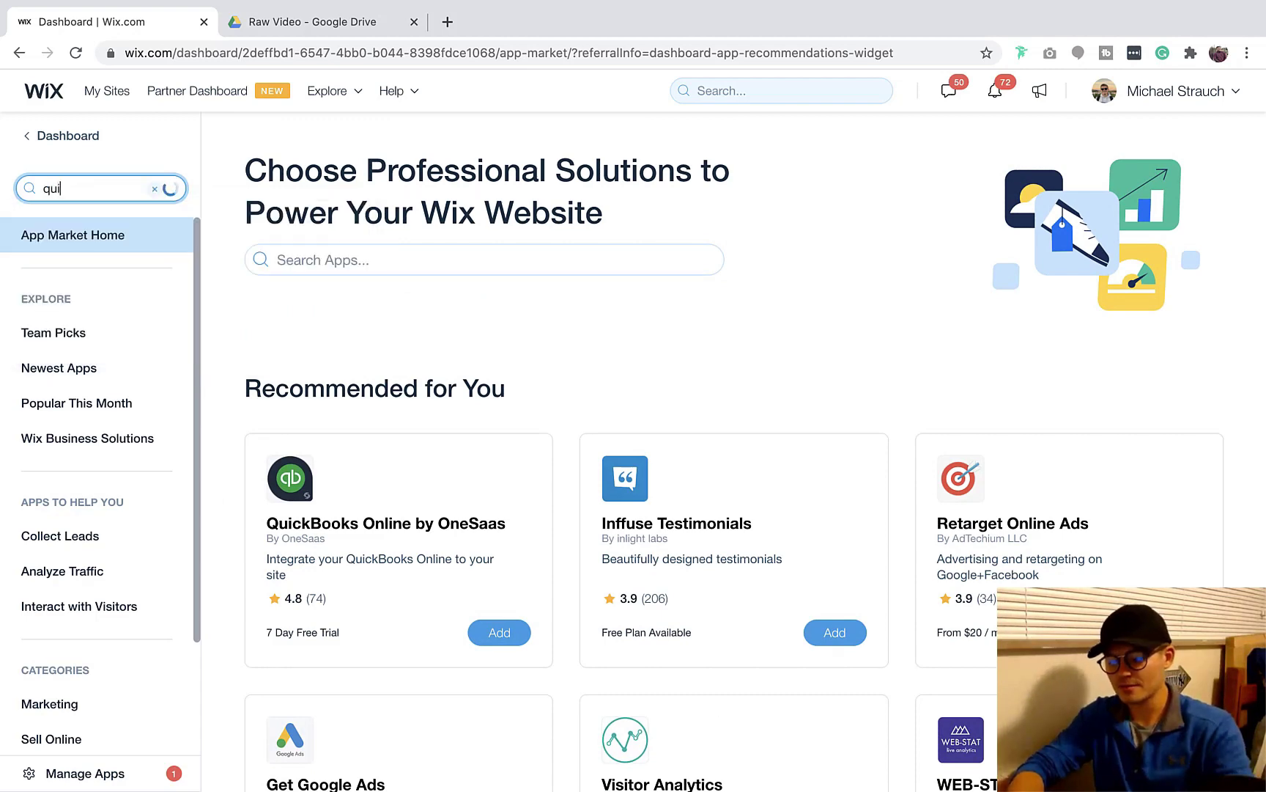
{"action": "type", "text": "ckbooks"}
{"action": "key", "text": "Return"}
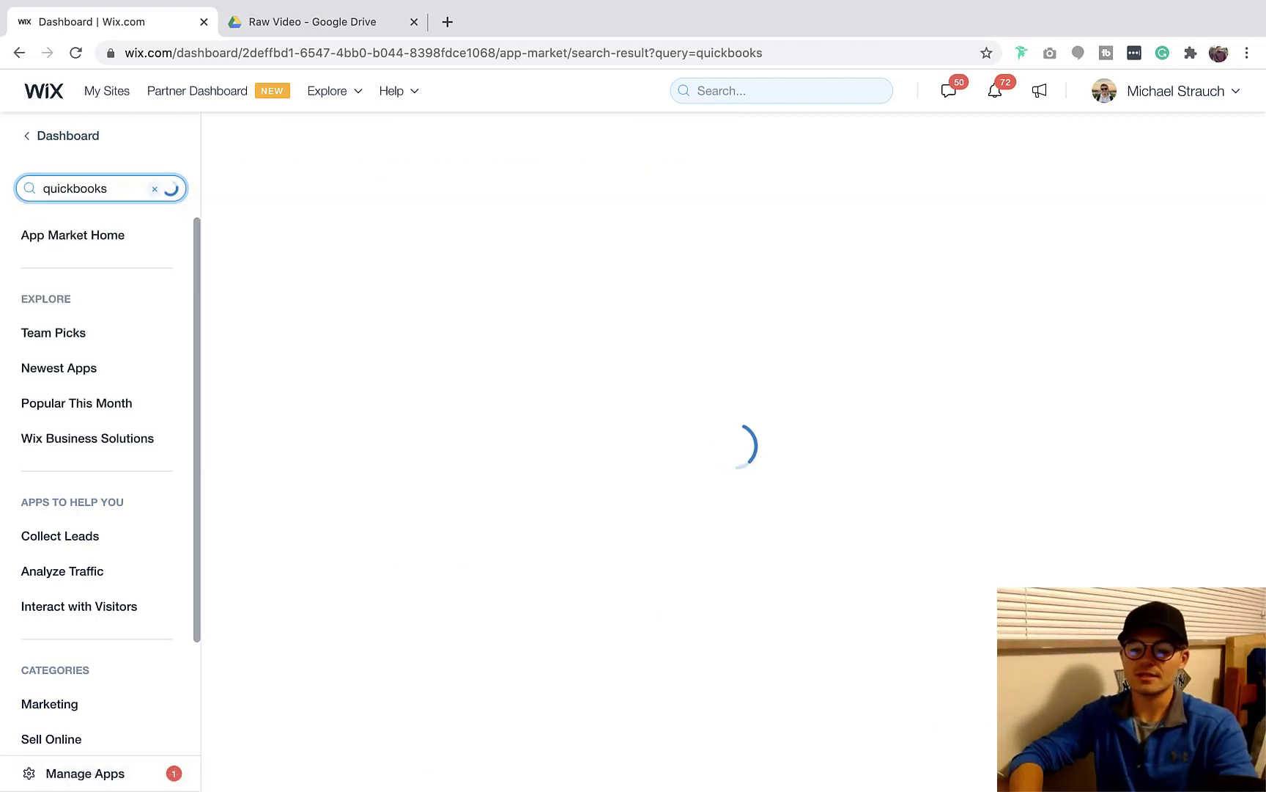
{"action": "left_click", "coordinate": [521, 210]}
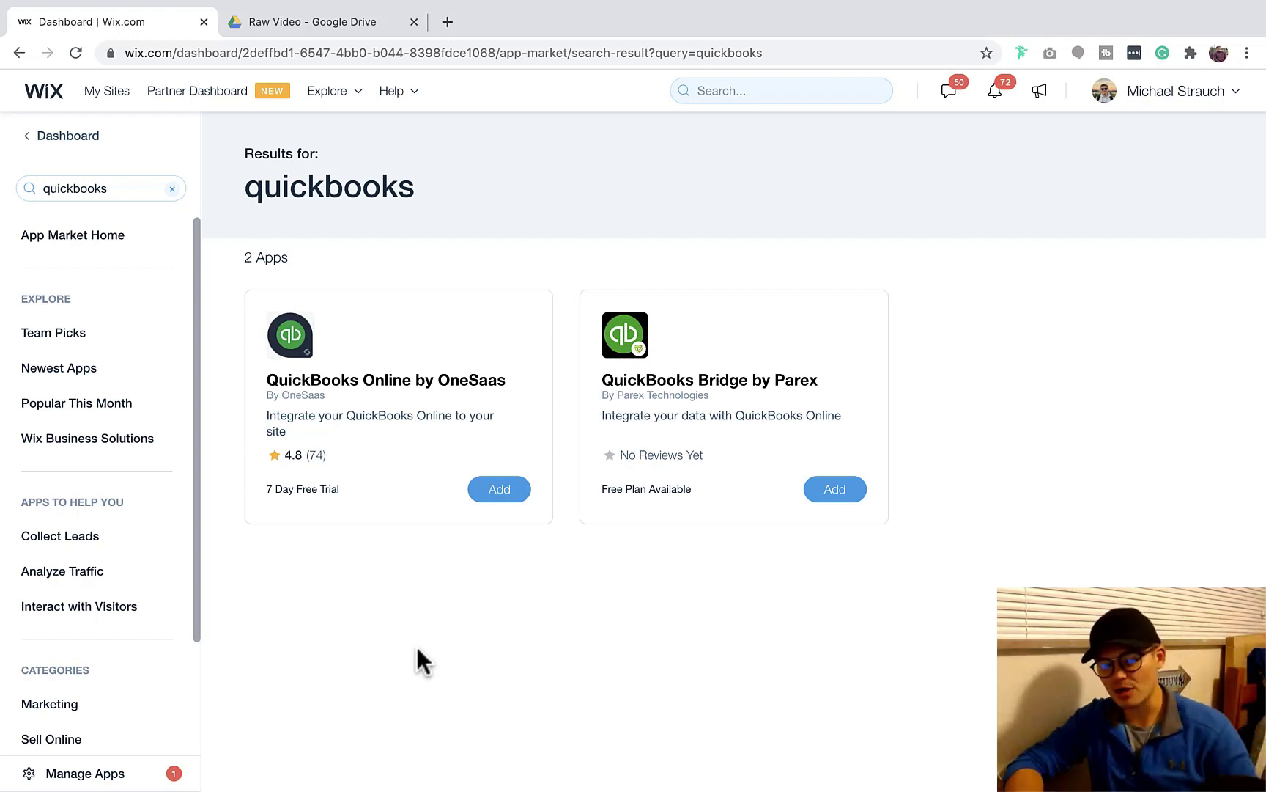
{"action": "left_click", "coordinate": [392, 431]}
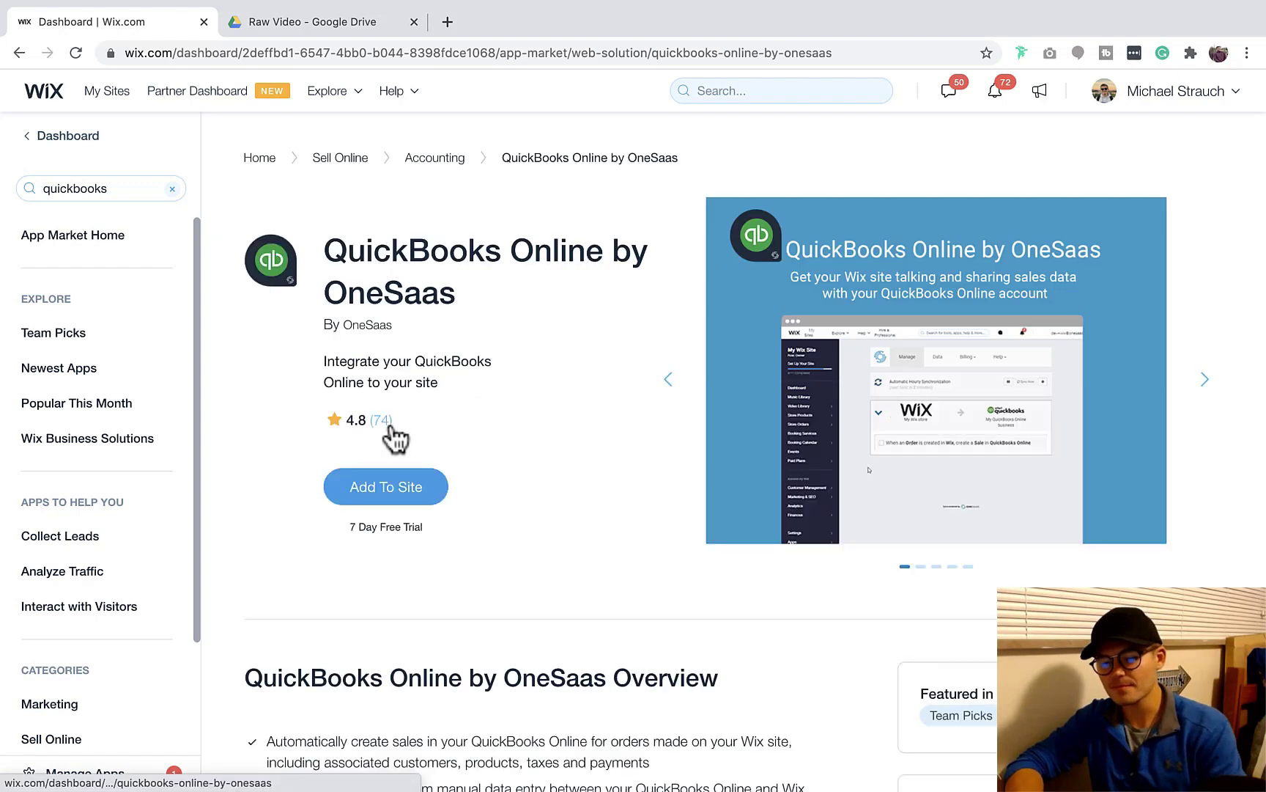
{"action": "scroll", "coordinate": [530, 451], "scroll_direction": "down", "scroll_amount": 2}
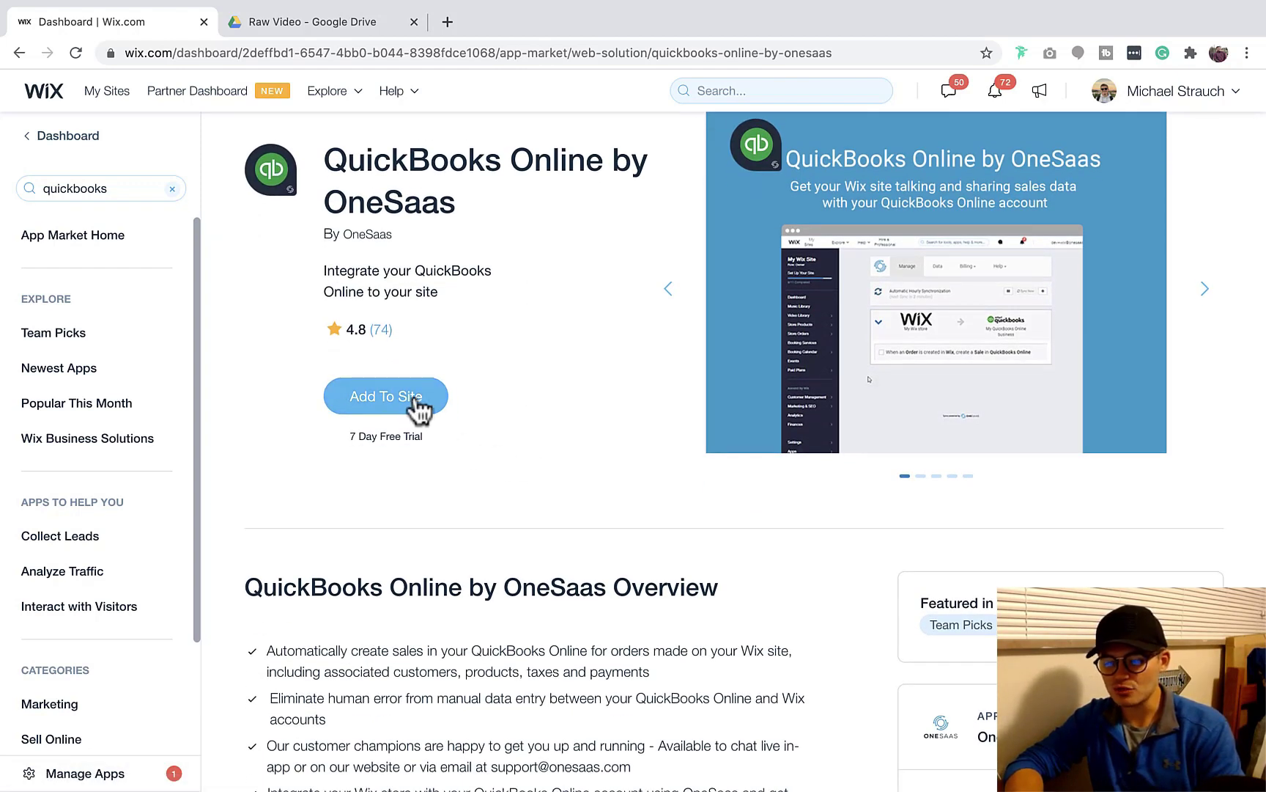
{"action": "scroll", "coordinate": [495, 508], "scroll_direction": "down", "scroll_amount": 1}
{"action": "scroll", "coordinate": [494, 507], "scroll_direction": "up", "scroll_amount": 1}
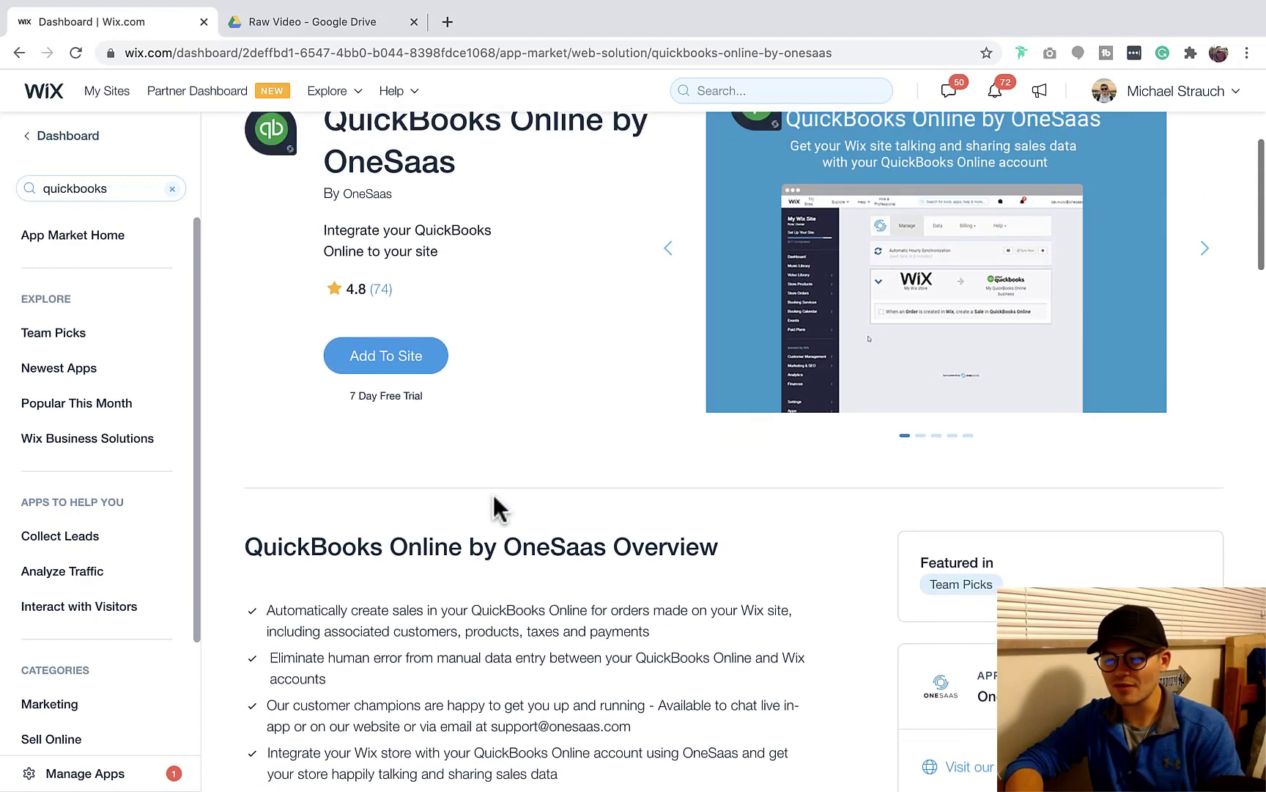
{"action": "scroll", "coordinate": [495, 507], "scroll_direction": "up", "scroll_amount": 1}
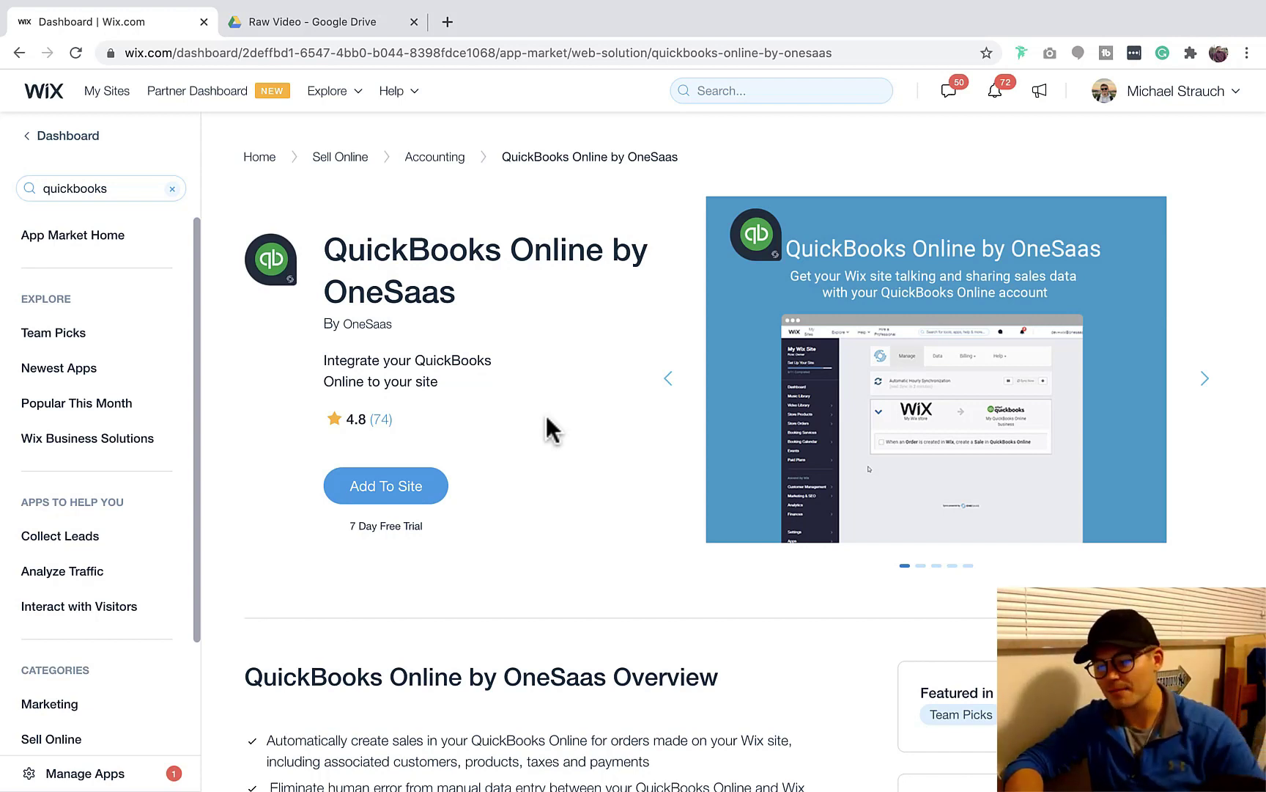
Move the screenshot carousel forward to the slide on creating QuickBooks Online invoices.
{"action": "left_click", "coordinate": [1205, 378]}
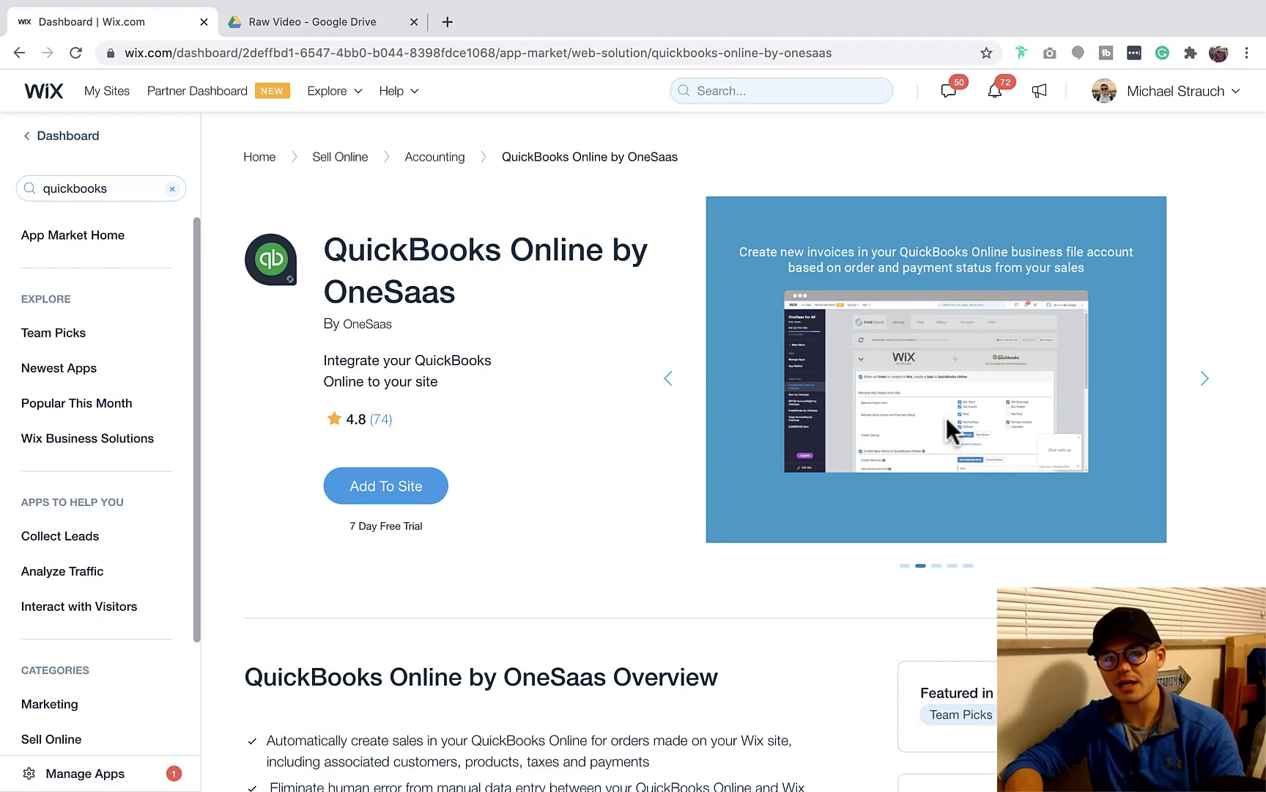
{"action": "scroll", "coordinate": [693, 554], "scroll_direction": "down", "scroll_amount": 5}
{"action": "scroll", "coordinate": [435, 554], "scroll_direction": "down", "scroll_amount": 1}
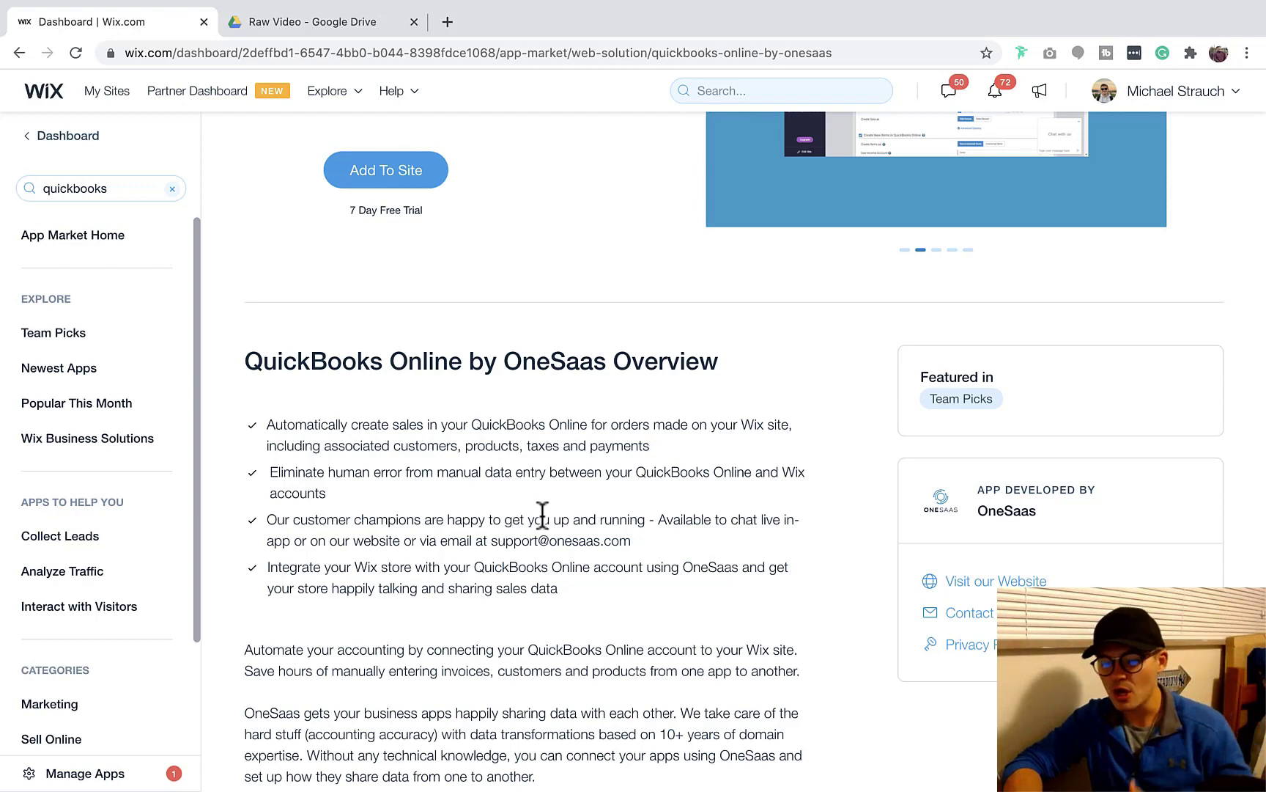
{"action": "scroll", "coordinate": [543, 515], "scroll_direction": "down", "scroll_amount": 2}
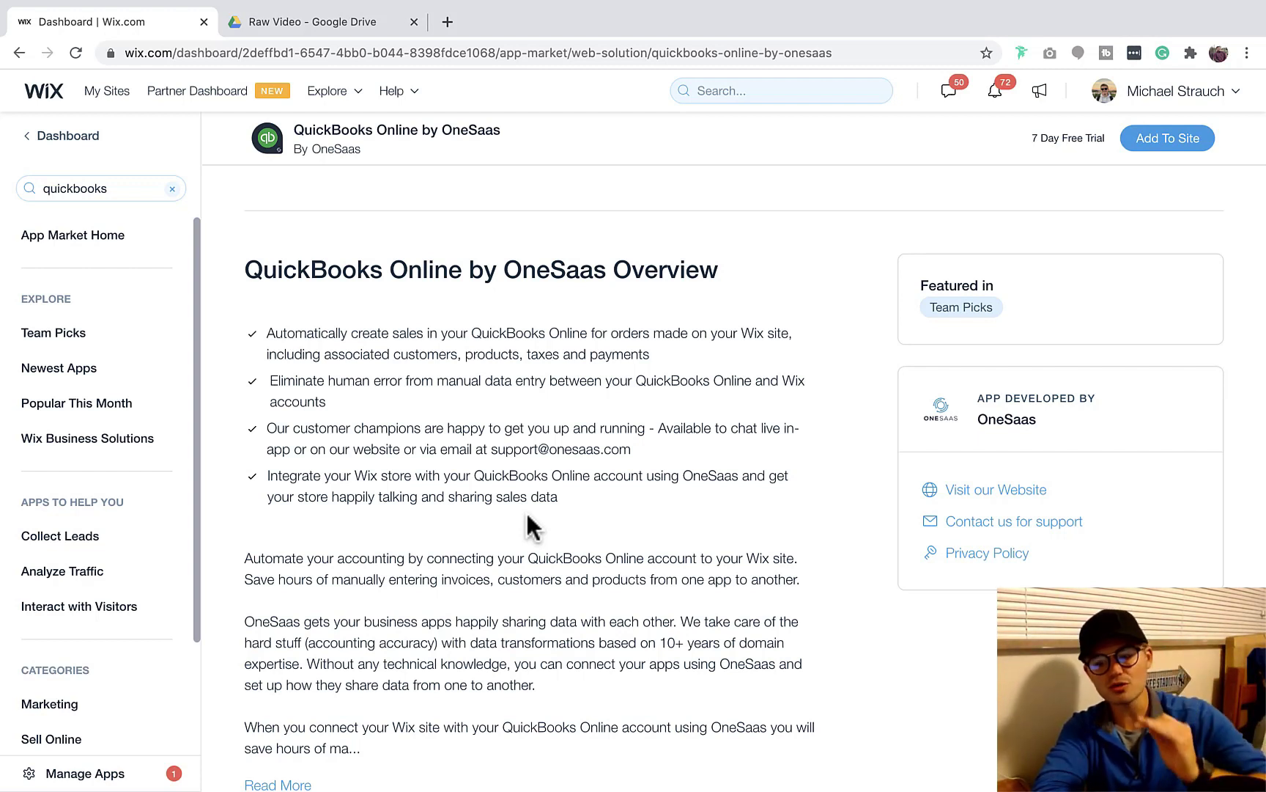
{"action": "scroll", "coordinate": [527, 527], "scroll_direction": "down", "scroll_amount": 2}
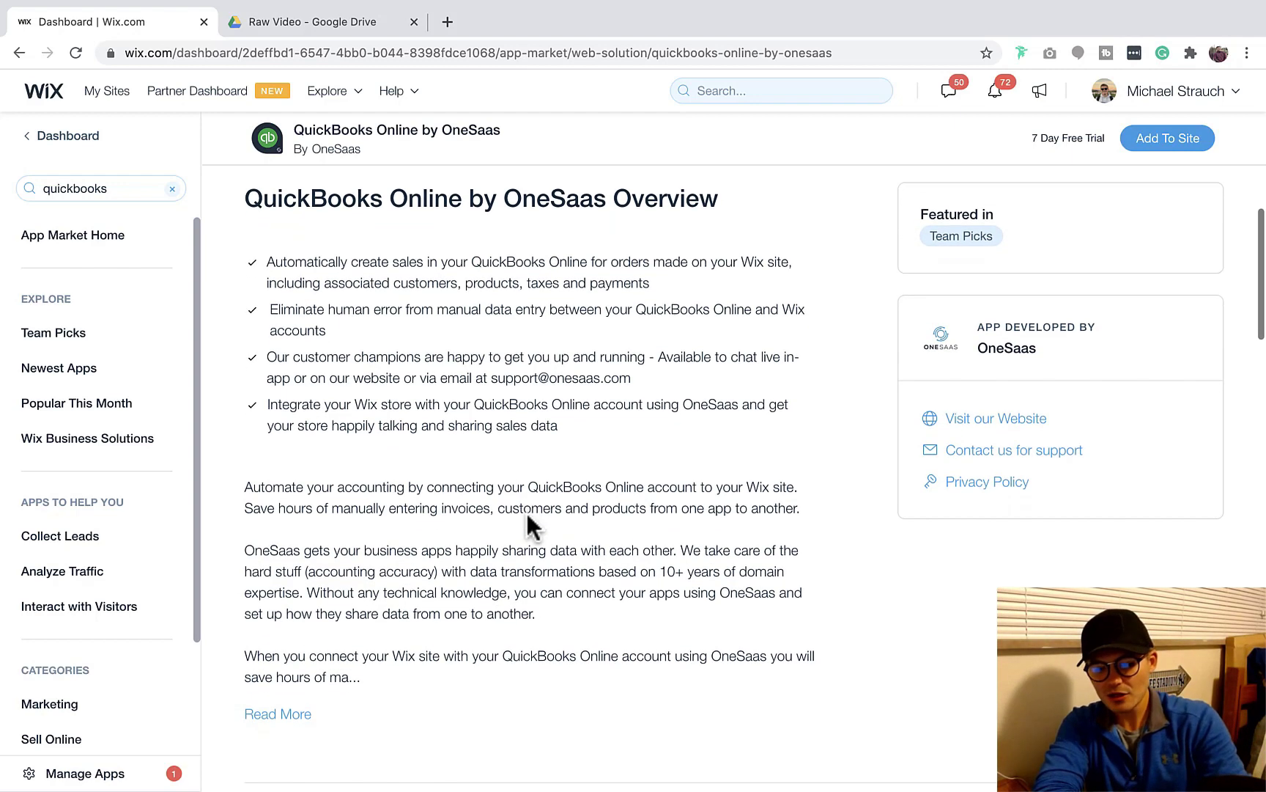
{"action": "scroll", "coordinate": [531, 527], "scroll_direction": "up", "scroll_amount": 5}
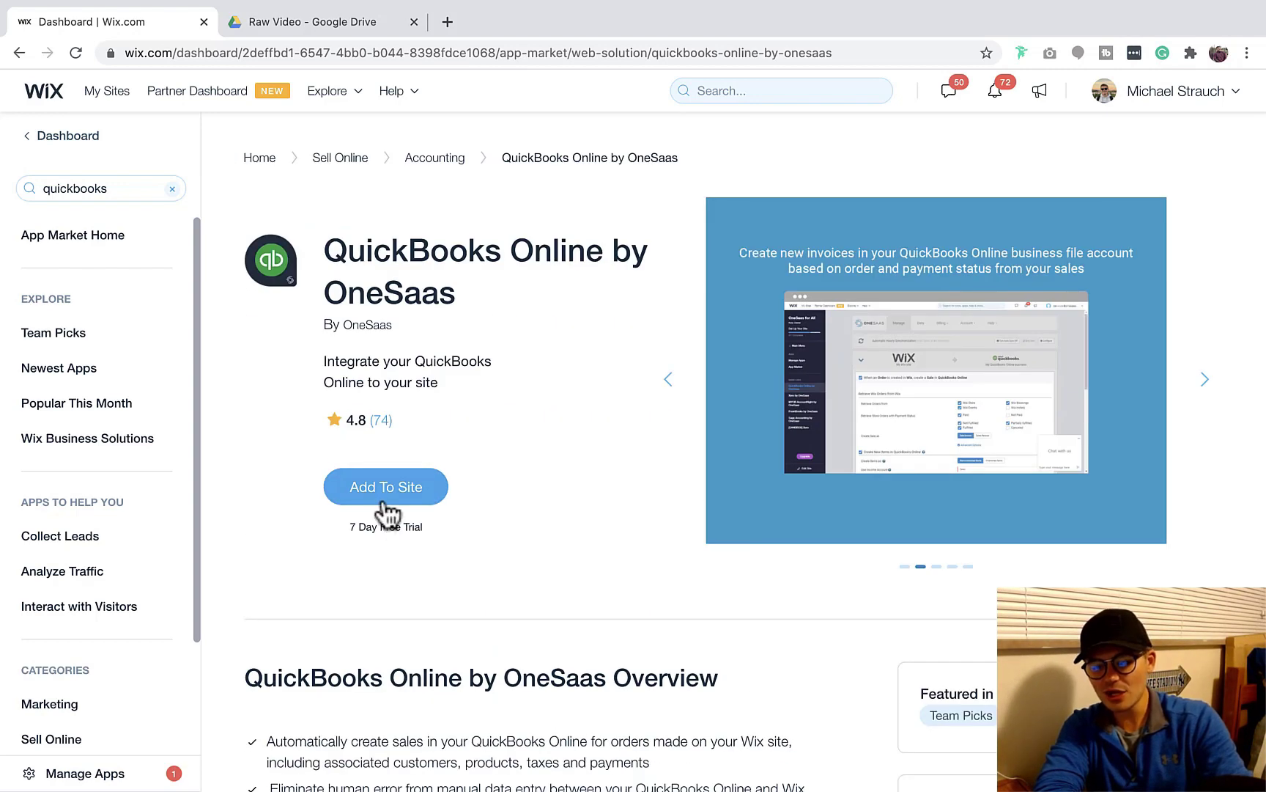